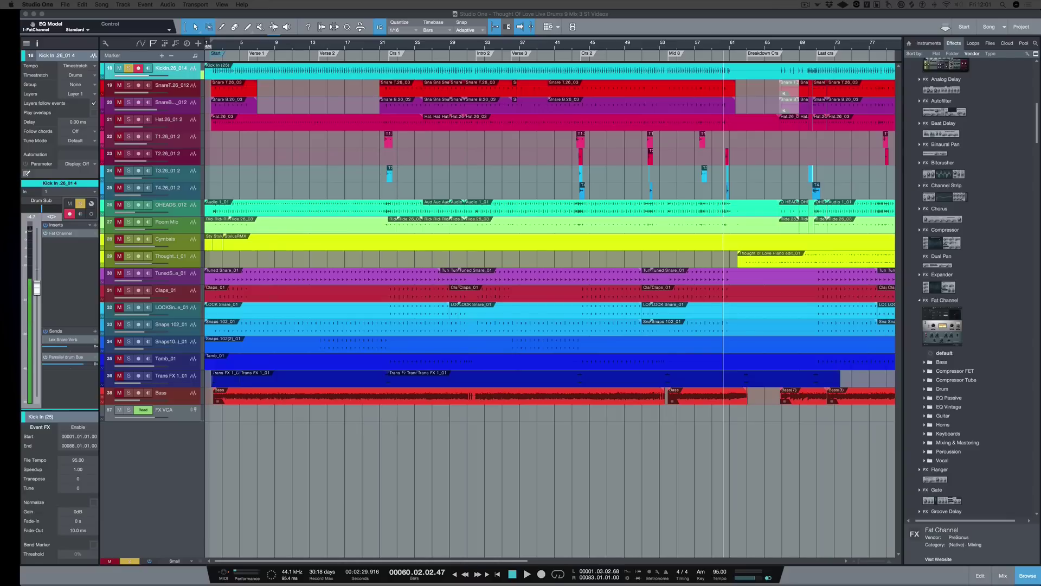
Open the Fat Channel XT insert on the Kick In channel.
{"action": "left_click", "coordinate": [61, 234]}
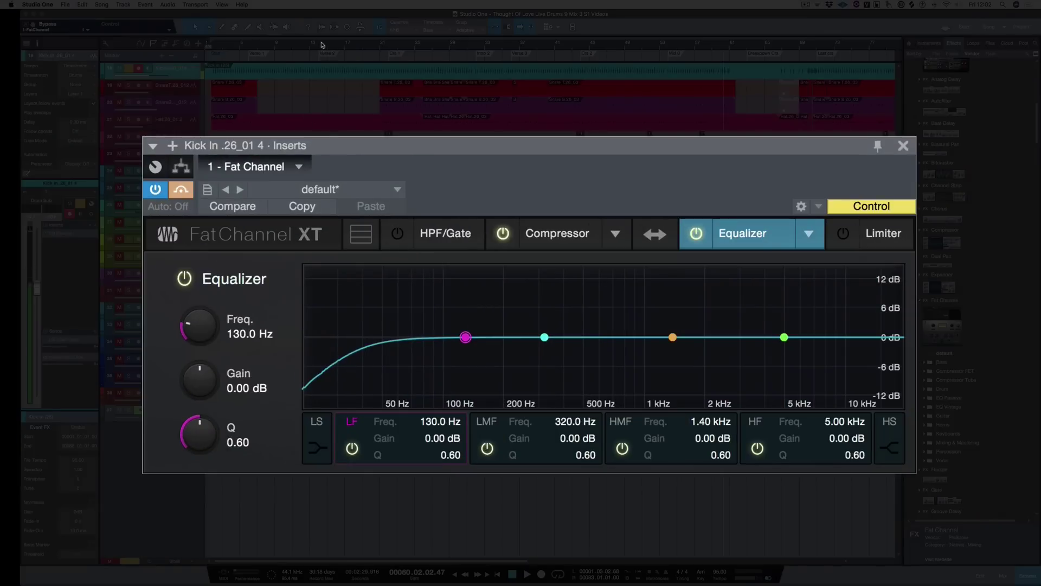
Move the playback position to bar 16 of the song.
{"action": "left_click", "coordinate": [339, 47]}
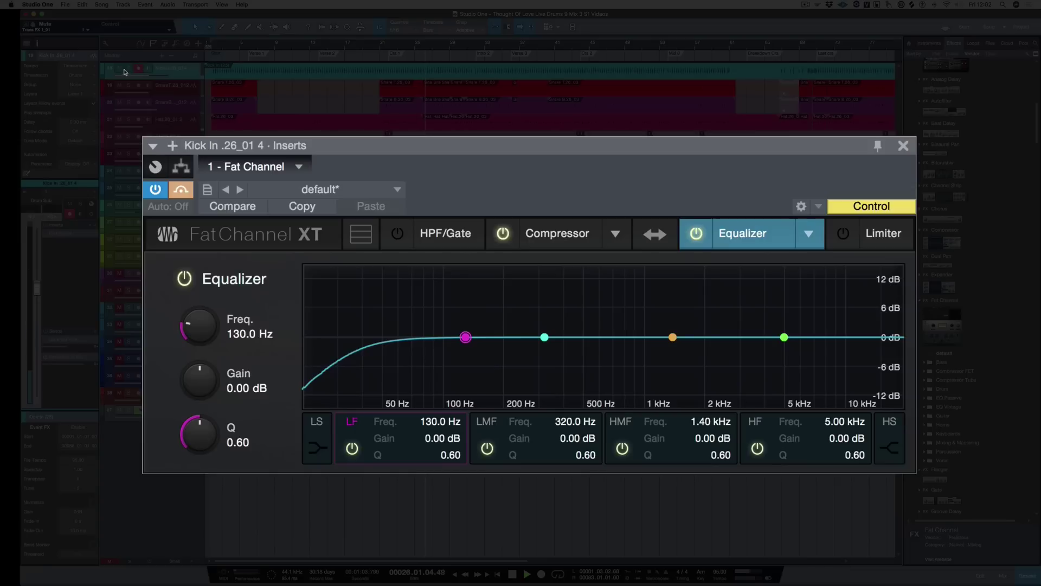
Play the song and set the compressor threshold to -24.64 dB and attack to 36.4 ms.
{"action": "left_click", "coordinate": [558, 241]}
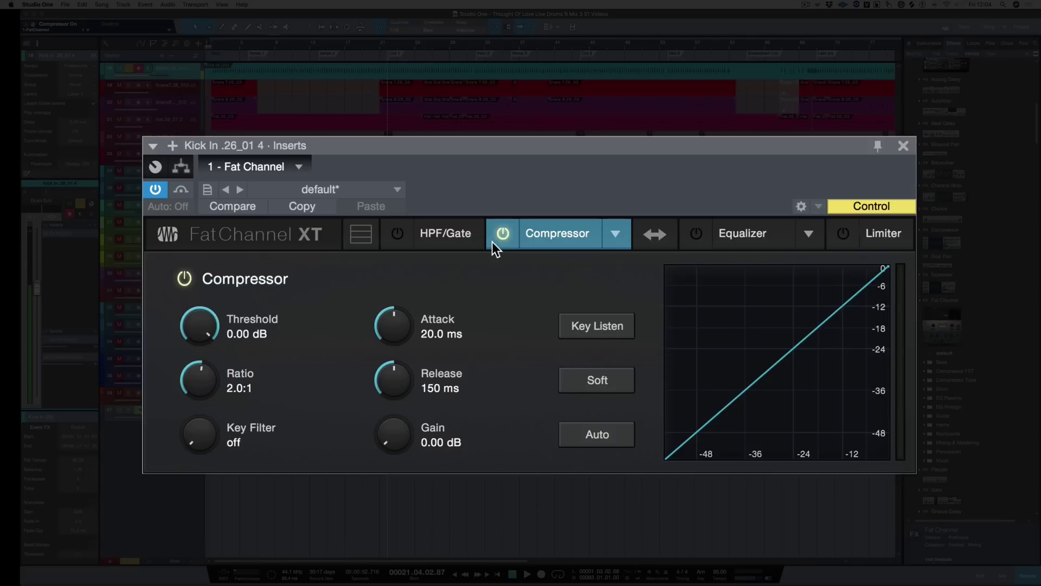
{"action": "key", "text": "space"}
{"action": "left_click_drag", "start_coordinate": [199, 313], "coordinate": [177, 379]}
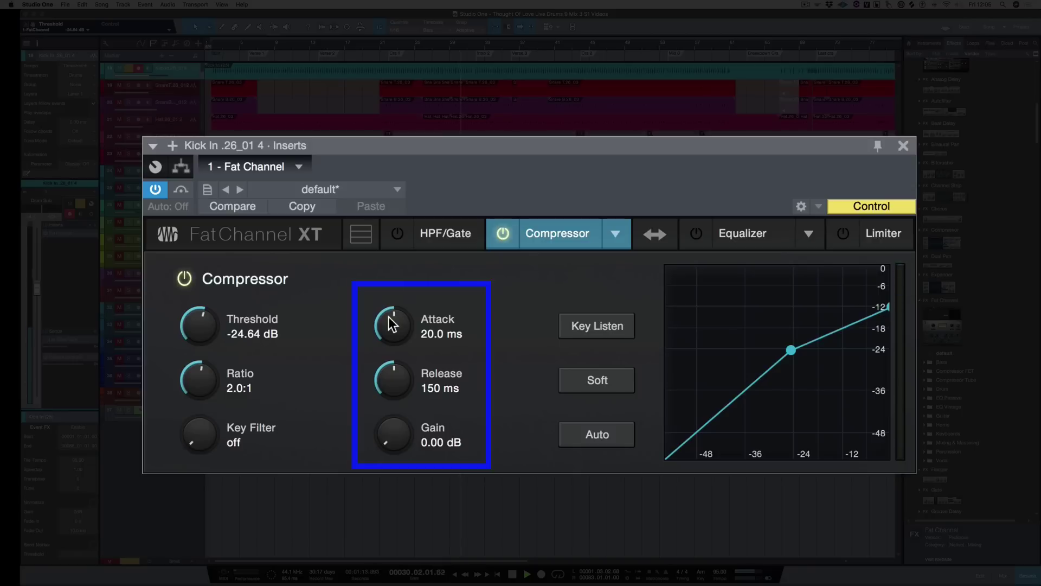
{"action": "left_click_drag", "start_coordinate": [389, 317], "coordinate": [381, 416]}
{"action": "left_click_drag", "start_coordinate": [379, 414], "coordinate": [377, 283]}
Set compressor release to 65.2 ms, compare it bypassed, and add 1.40 dB makeup gain.
{"action": "left_click_drag", "start_coordinate": [391, 382], "coordinate": [374, 469]}
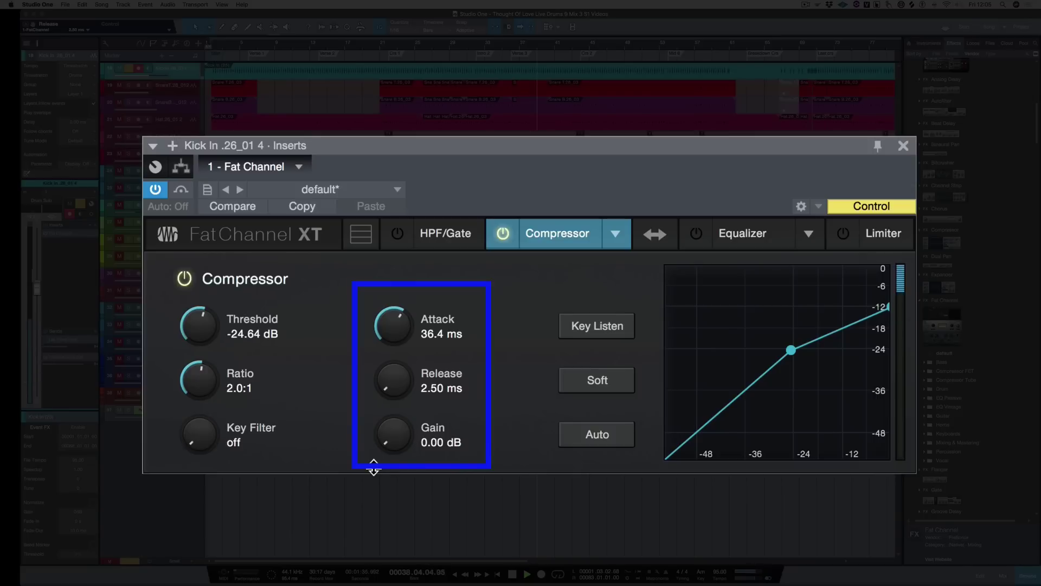
{"action": "left_click_drag", "start_coordinate": [373, 470], "coordinate": [358, 379]}
{"action": "left_click", "coordinate": [503, 234]}
{"action": "left_click", "coordinate": [502, 233]}
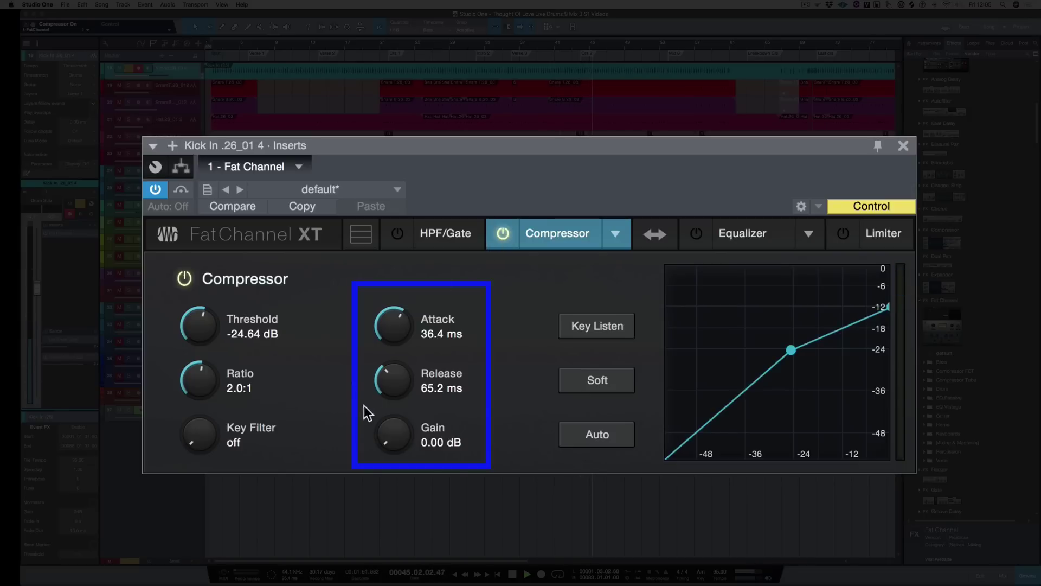
{"action": "left_click_drag", "start_coordinate": [385, 433], "coordinate": [384, 422]}
Enable the Equalizer and boost the low band at 60.45 Hz by 3.63 dB from bar 21.
{"action": "left_click", "coordinate": [696, 233]}
{"action": "left_click", "coordinate": [746, 237]}
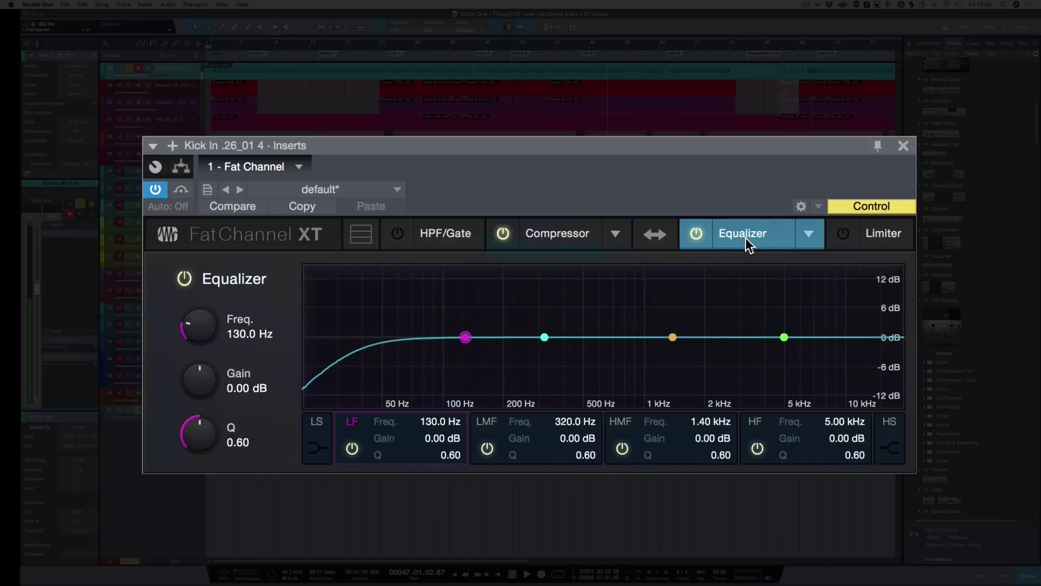
{"action": "left_click", "coordinate": [383, 49]}
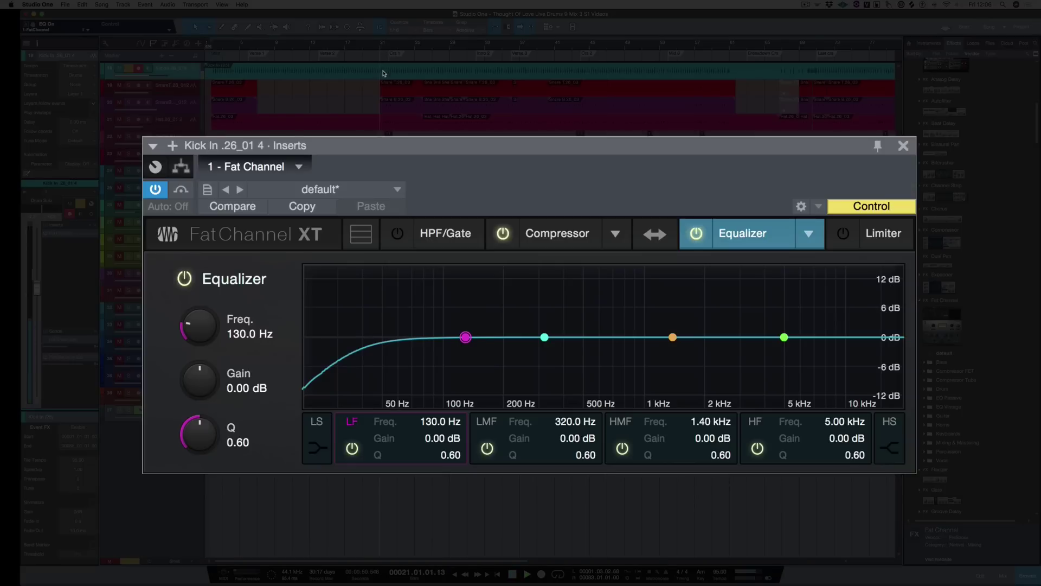
{"action": "left_click_drag", "start_coordinate": [465, 337], "coordinate": [397, 317]}
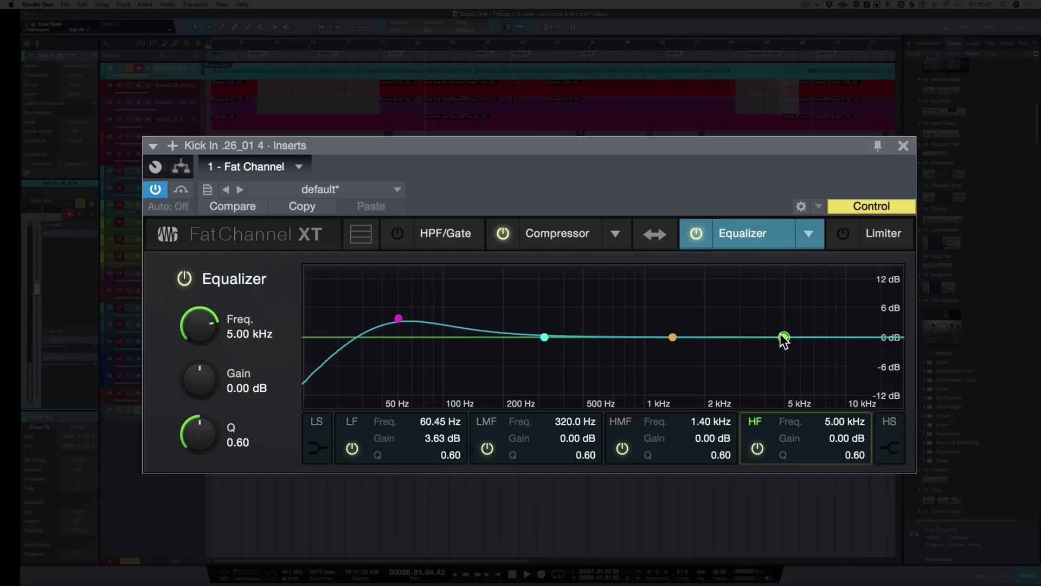
Boost the high band at 5.71 kHz by 3.63 dB and cut 499 Hz by 1.27 dB.
{"action": "left_click_drag", "start_coordinate": [784, 337], "coordinate": [793, 365]}
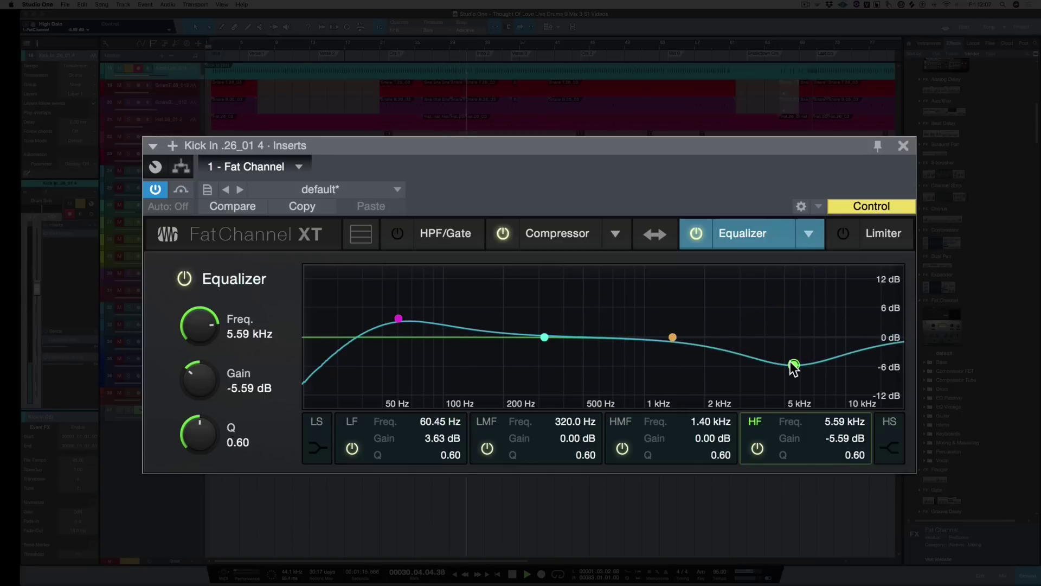
{"action": "left_click_drag", "start_coordinate": [793, 365], "coordinate": [795, 319]}
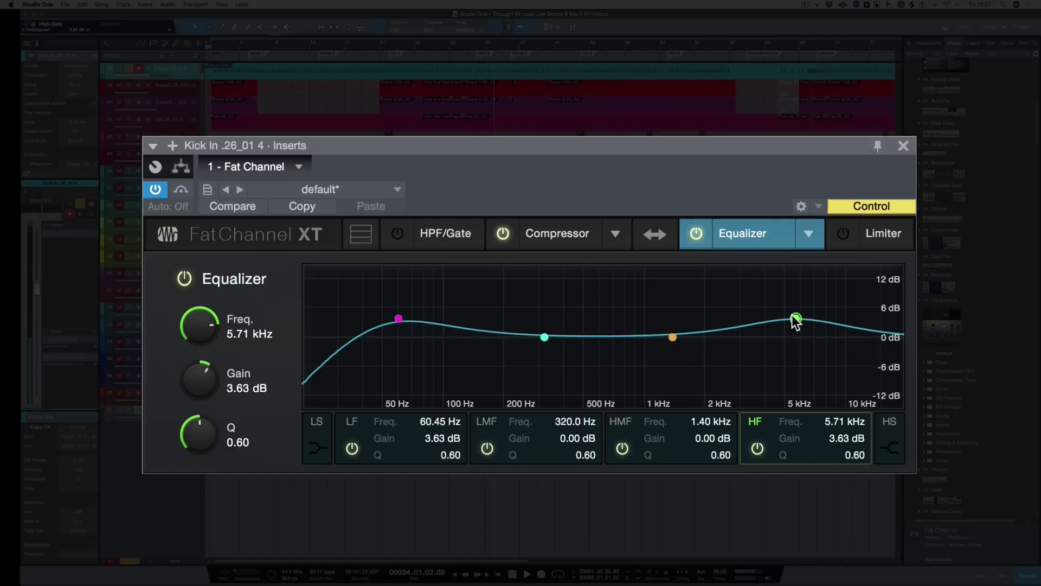
{"action": "left_click_drag", "start_coordinate": [544, 336], "coordinate": [584, 337]}
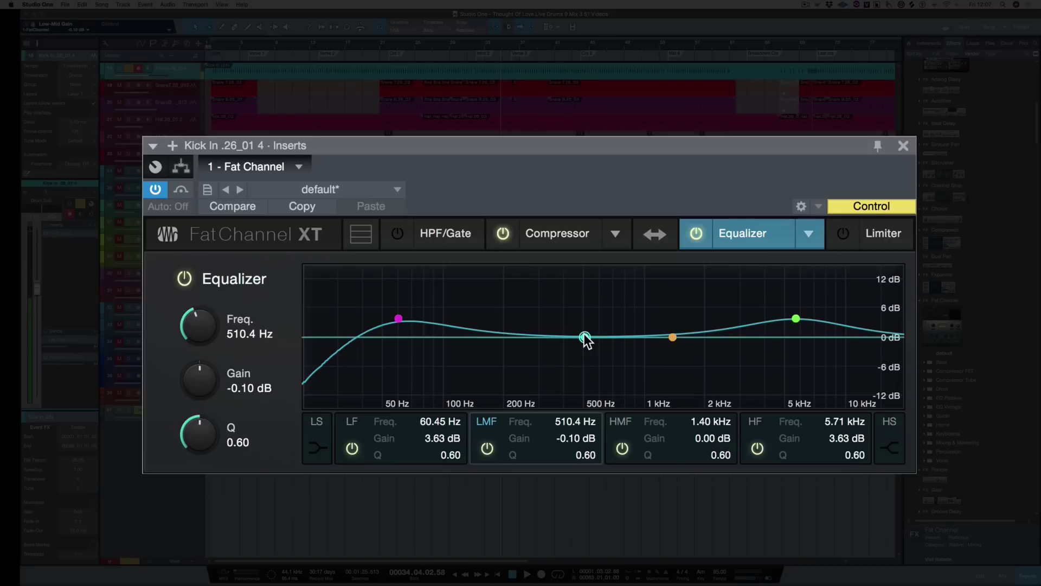
{"action": "mouse_move", "coordinate": [585, 338]}
{"action": "left_mouse_down"}
{"action": "mouse_move", "coordinate": [584, 308]}
{"action": "mouse_move", "coordinate": [585, 378]}
{"action": "mouse_move", "coordinate": [584, 346]}
{"action": "left_mouse_up"}
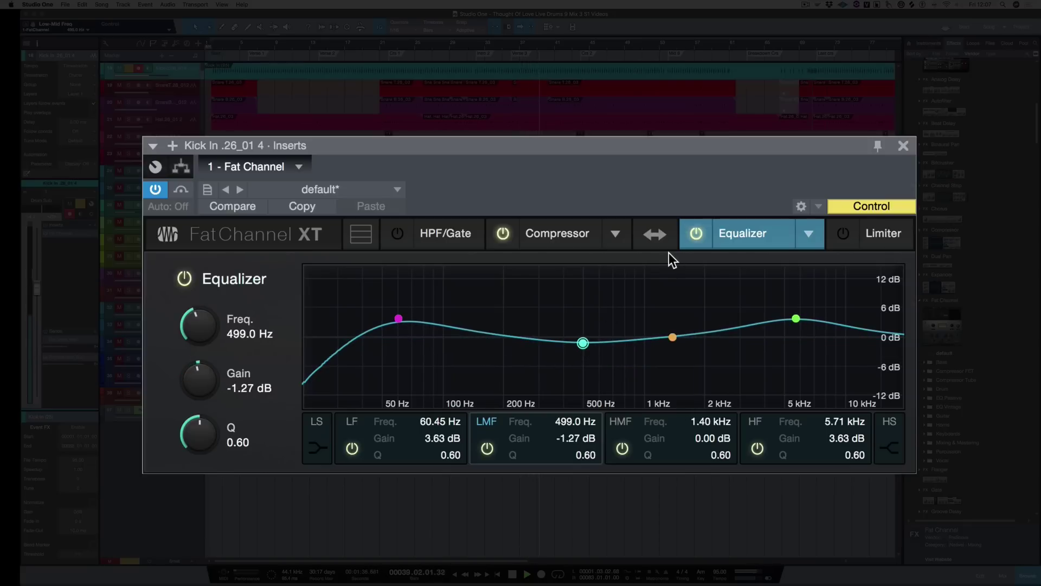
Toggle the Equalizer off and on to compare, then show the Standard/Passive/Vintage model list.
{"action": "left_click", "coordinate": [691, 233]}
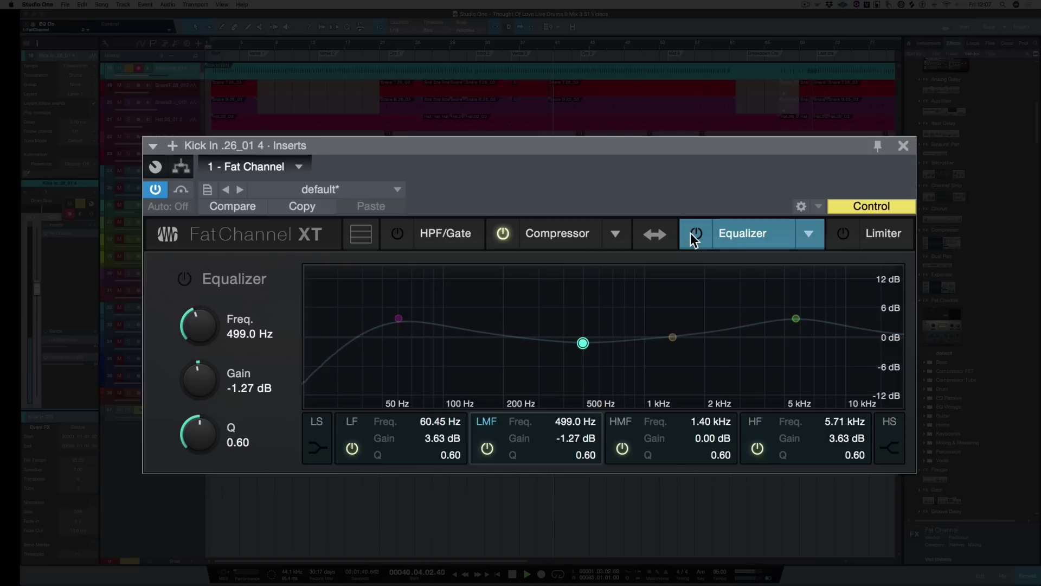
{"action": "left_click", "coordinate": [691, 232]}
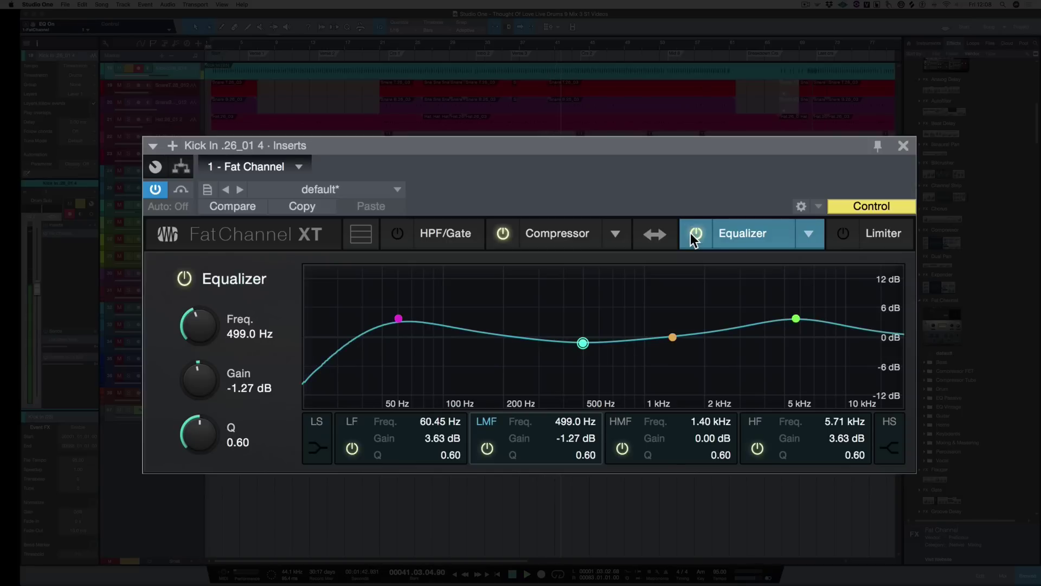
{"action": "left_click", "coordinate": [806, 233]}
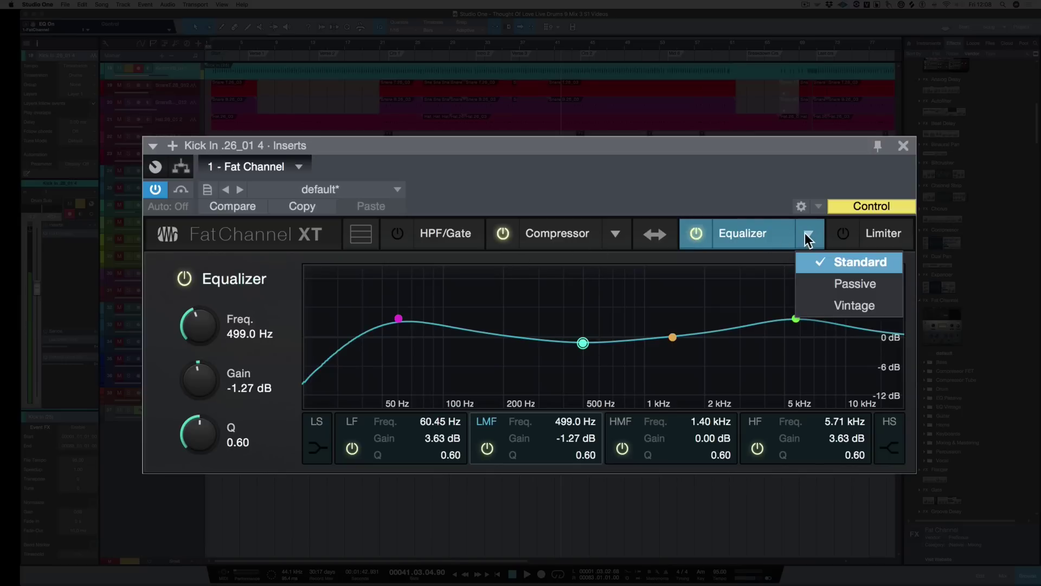
Switch to the Passive EQ with 60 Hz boost 0.90 and 8 kHz boost 3.15.
{"action": "left_click", "coordinate": [829, 283]}
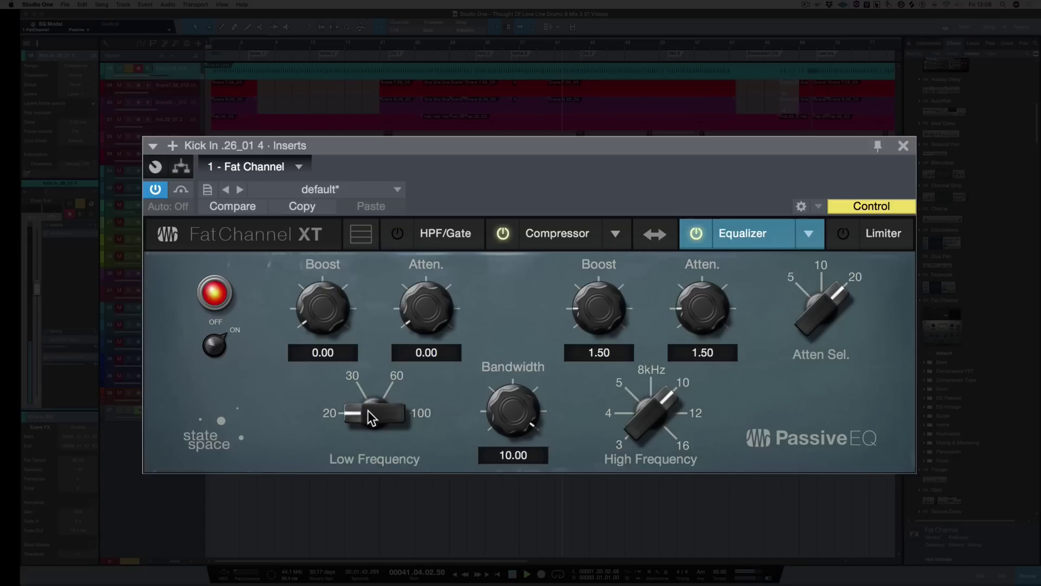
{"action": "left_click_drag", "start_coordinate": [368, 409], "coordinate": [352, 276]}
{"action": "left_click_drag", "start_coordinate": [324, 312], "coordinate": [291, 263]}
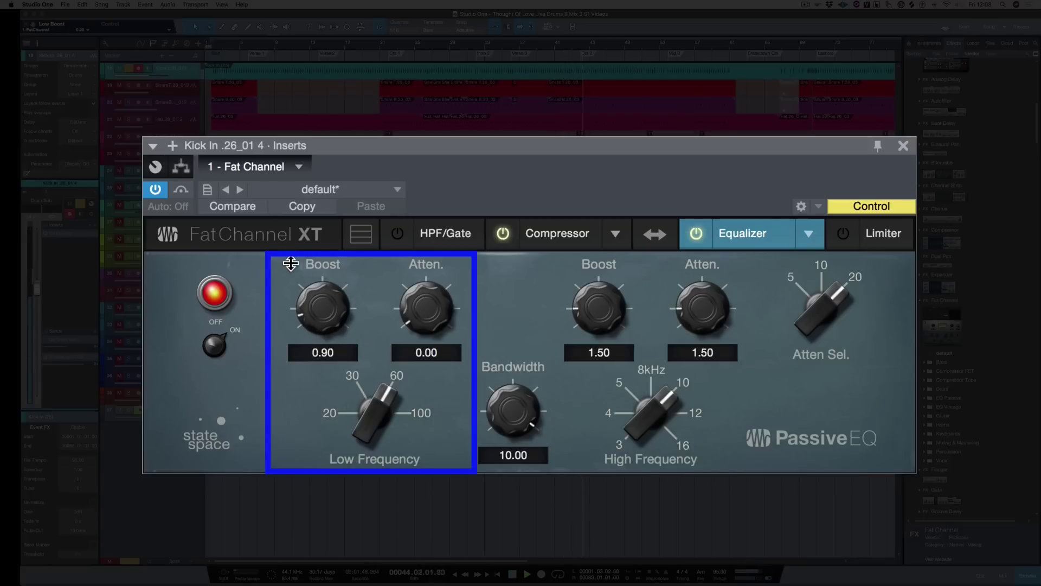
{"action": "left_click_drag", "start_coordinate": [648, 466], "coordinate": [681, 347]}
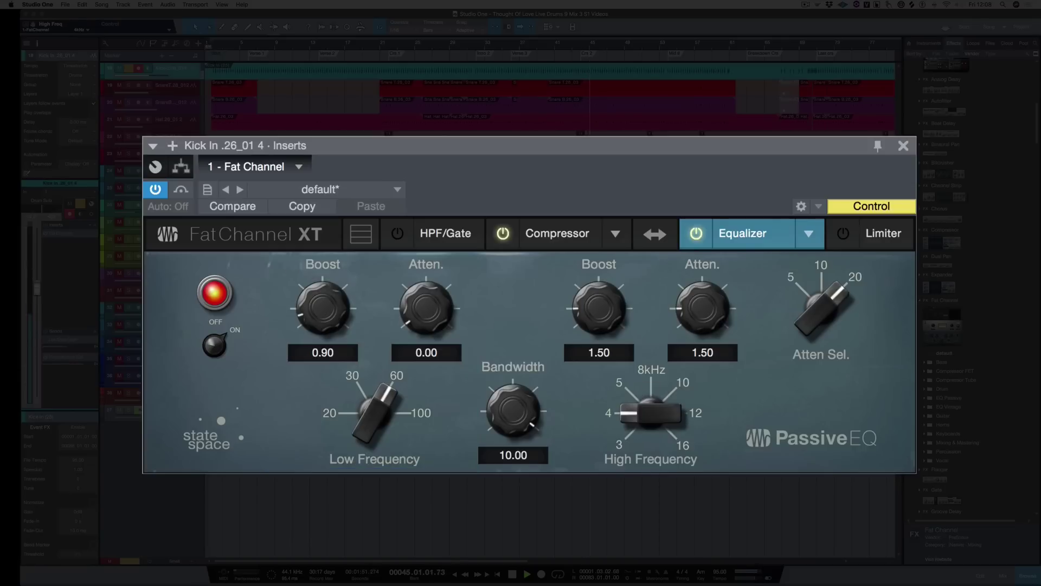
{"action": "left_click_drag", "start_coordinate": [592, 315], "coordinate": [570, 177]}
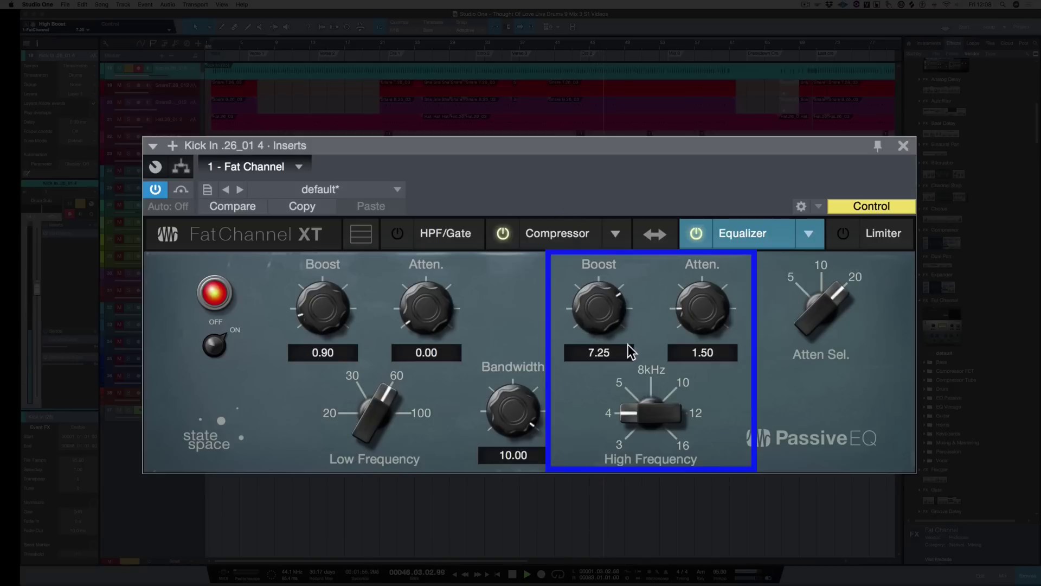
{"action": "left_click_drag", "start_coordinate": [640, 412], "coordinate": [644, 355]}
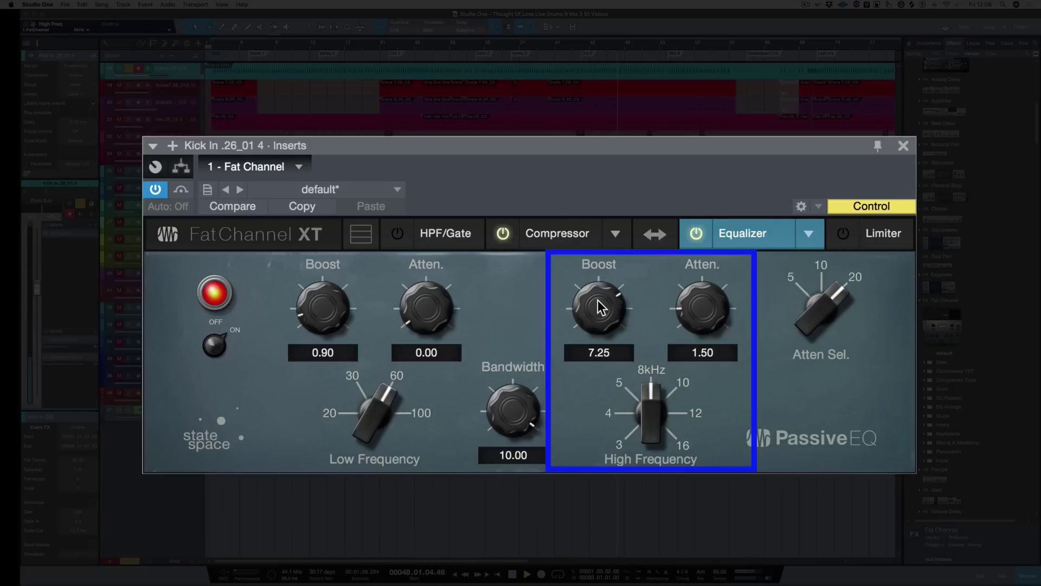
{"action": "left_click_drag", "start_coordinate": [599, 307], "coordinate": [587, 364]}
Play from bar 22 and compare the kick with the Fat Channel bypassed and active.
{"action": "left_click", "coordinate": [387, 45]}
{"action": "key", "text": "space"}
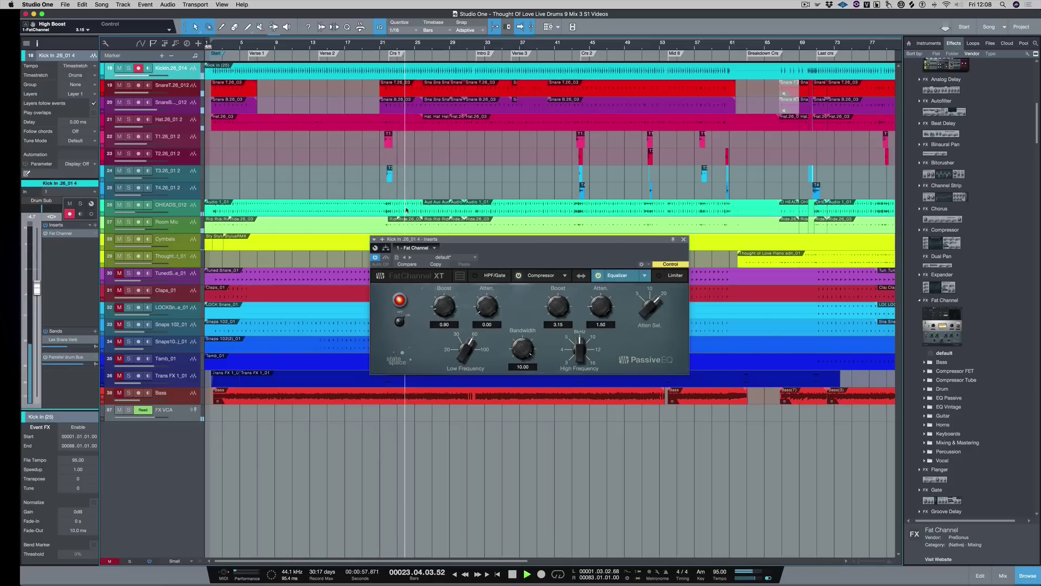
{"action": "left_click", "coordinate": [385, 258]}
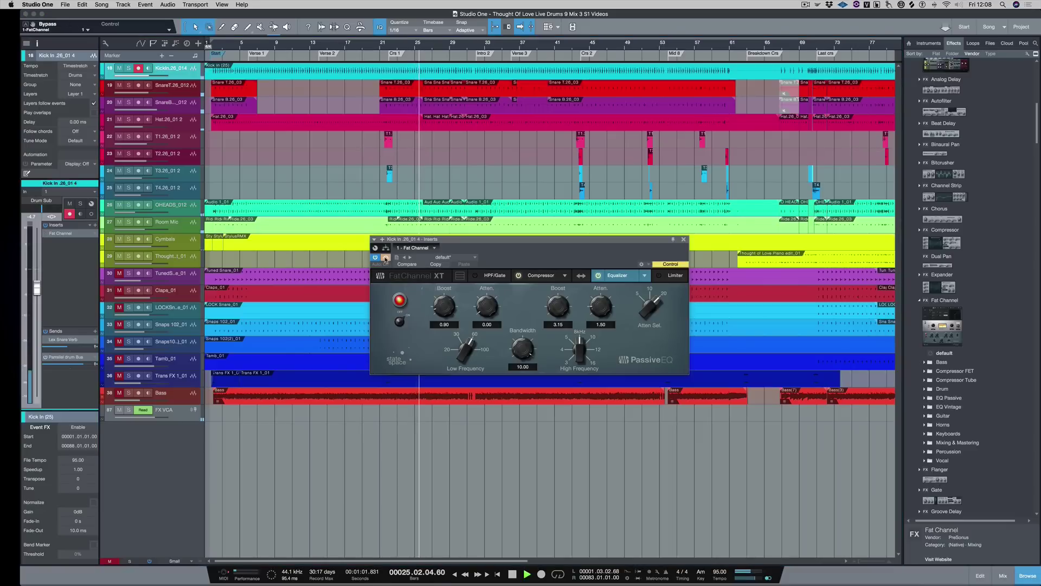
{"action": "left_click", "coordinate": [386, 258]}
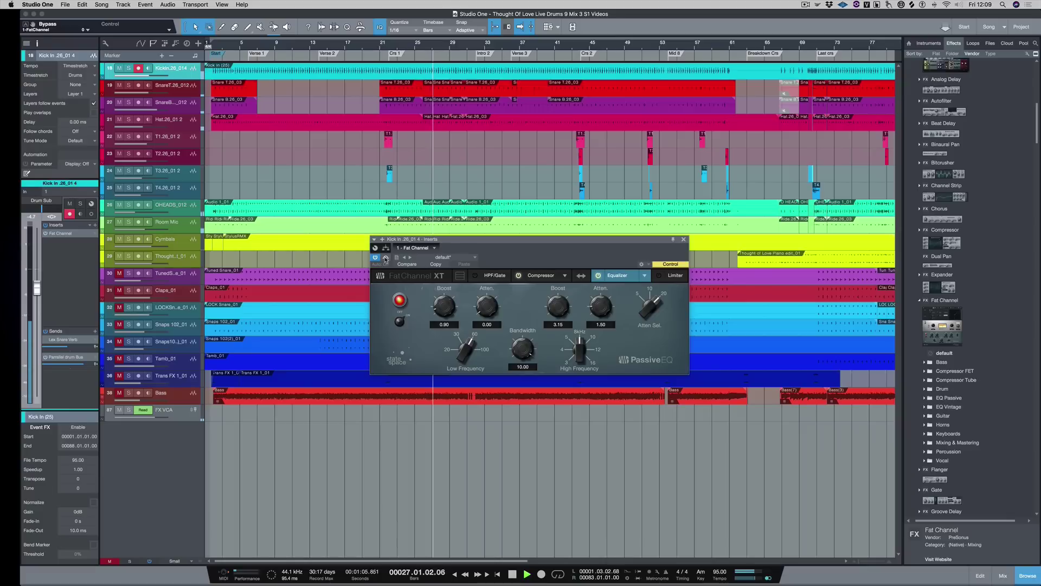
Stop playback and switch the equalizer model from Passive to Vintage.
{"action": "key", "text": "space"}
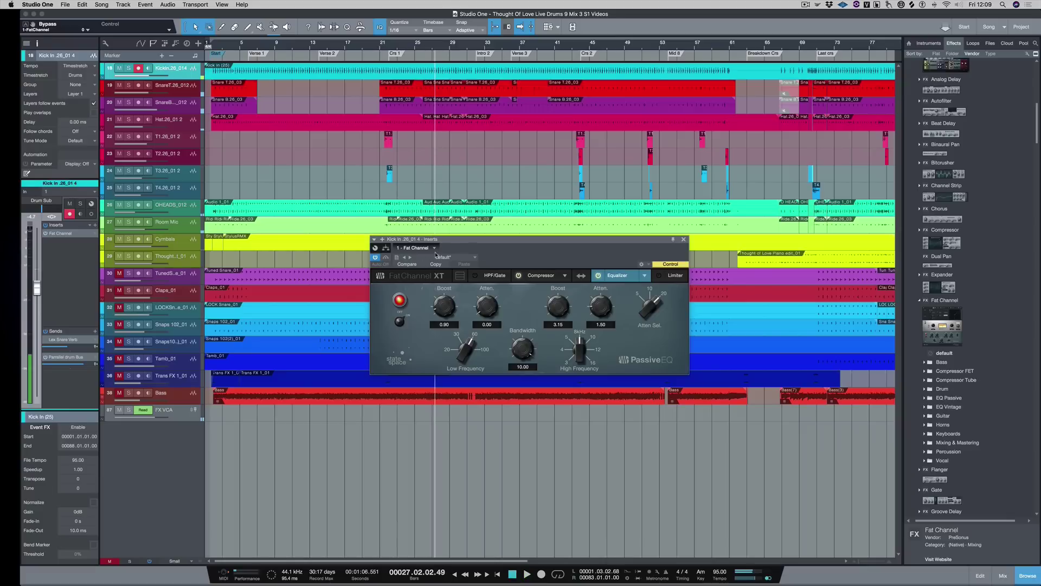
{"action": "left_click", "coordinate": [644, 275]}
{"action": "left_click", "coordinate": [660, 305]}
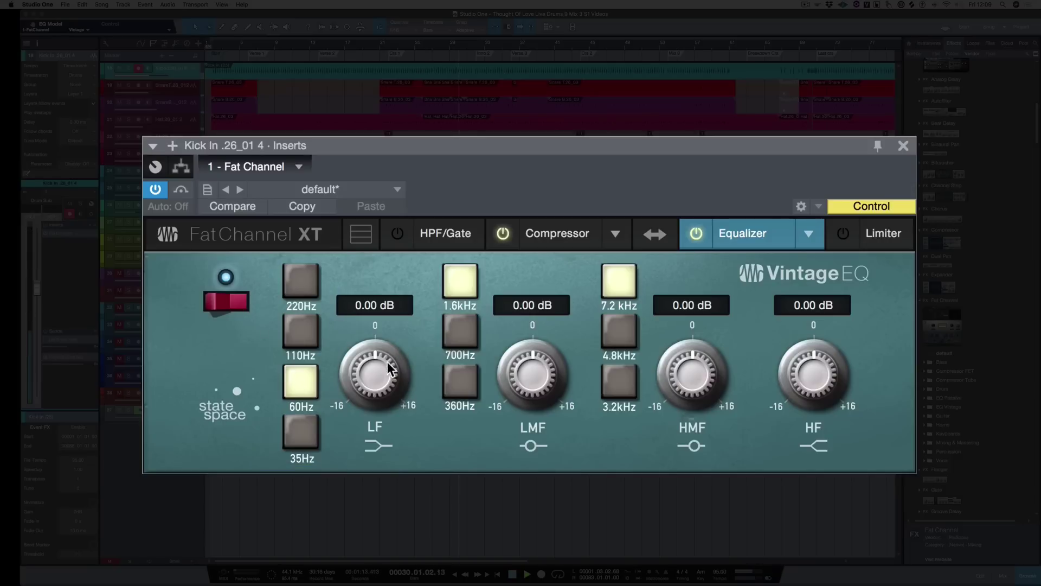
Boost the Vintage EQ low band at 60 Hz to 6.24 dB with a shelf curve.
{"action": "left_click_drag", "start_coordinate": [369, 365], "coordinate": [363, 324]}
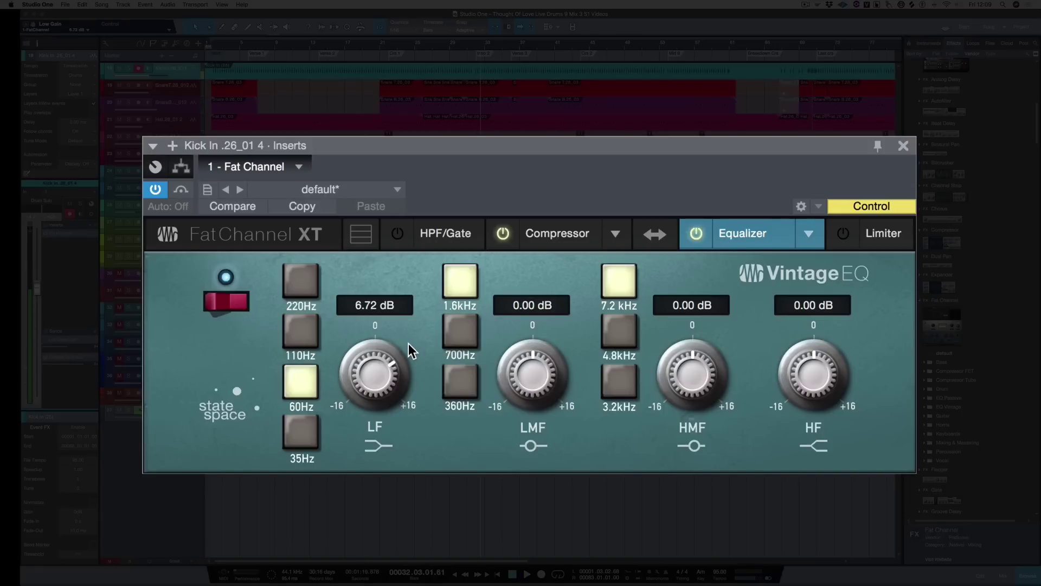
{"action": "left_click", "coordinate": [374, 445]}
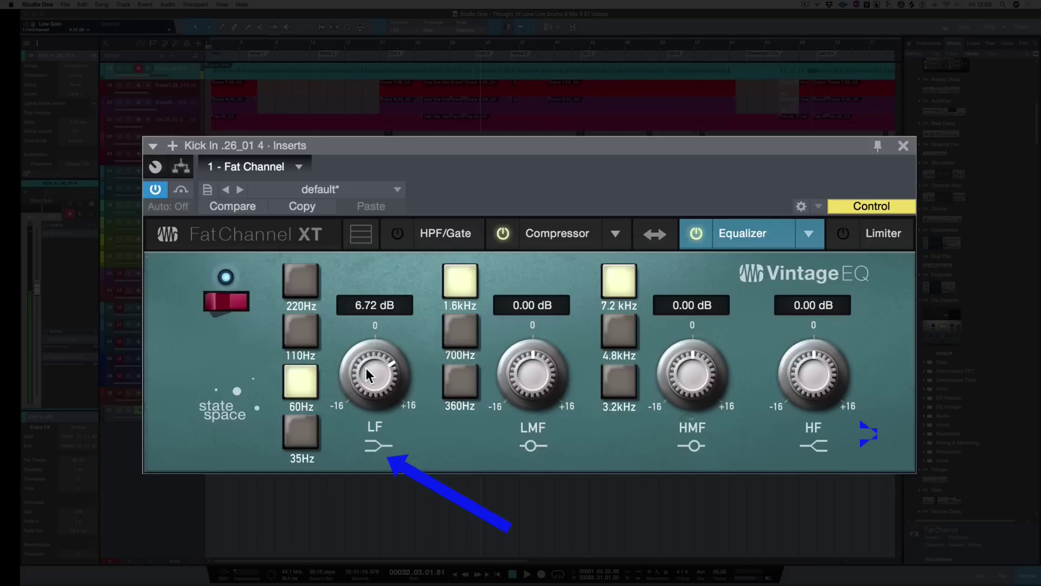
{"action": "mouse_move", "coordinate": [367, 369]}
{"action": "left_mouse_down"}
{"action": "mouse_move", "coordinate": [367, 357]}
{"action": "mouse_move", "coordinate": [367, 372]}
{"action": "left_mouse_up"}
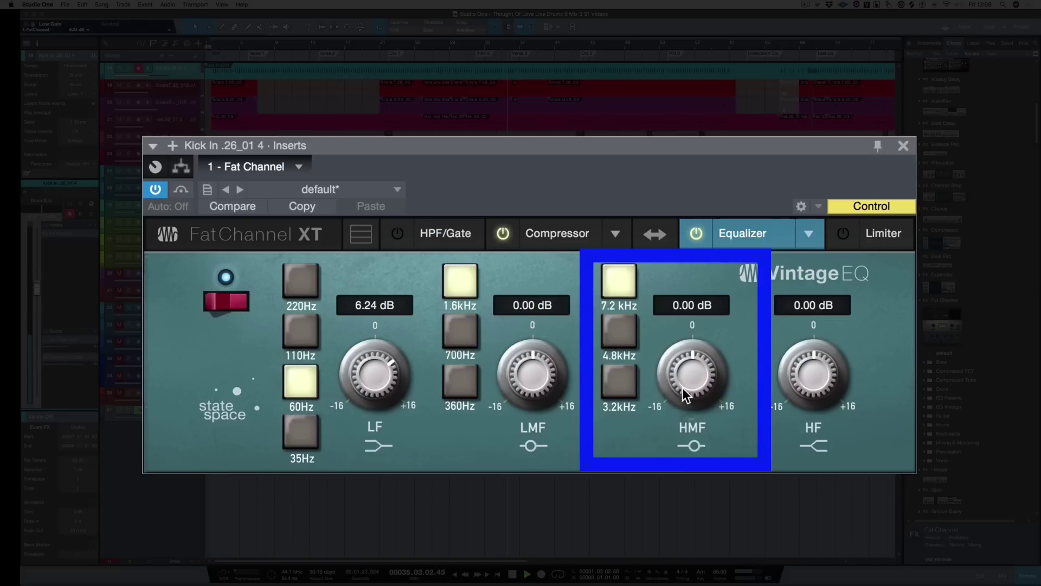
Boost the high-mid band at 4.8 kHz to 6.40 dB.
{"action": "left_click_drag", "start_coordinate": [683, 391], "coordinate": [672, 305]}
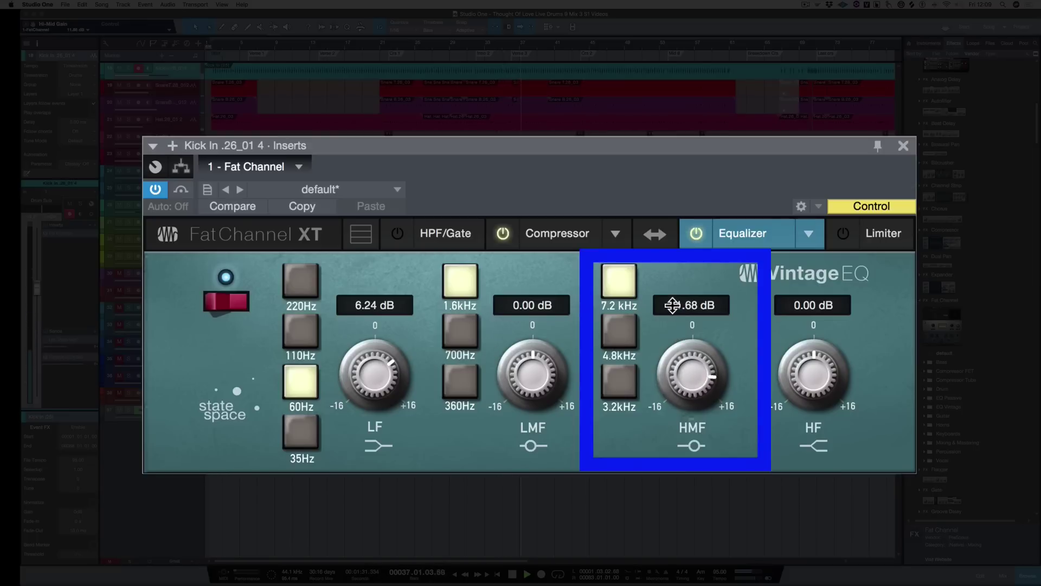
{"action": "left_click", "coordinate": [621, 332]}
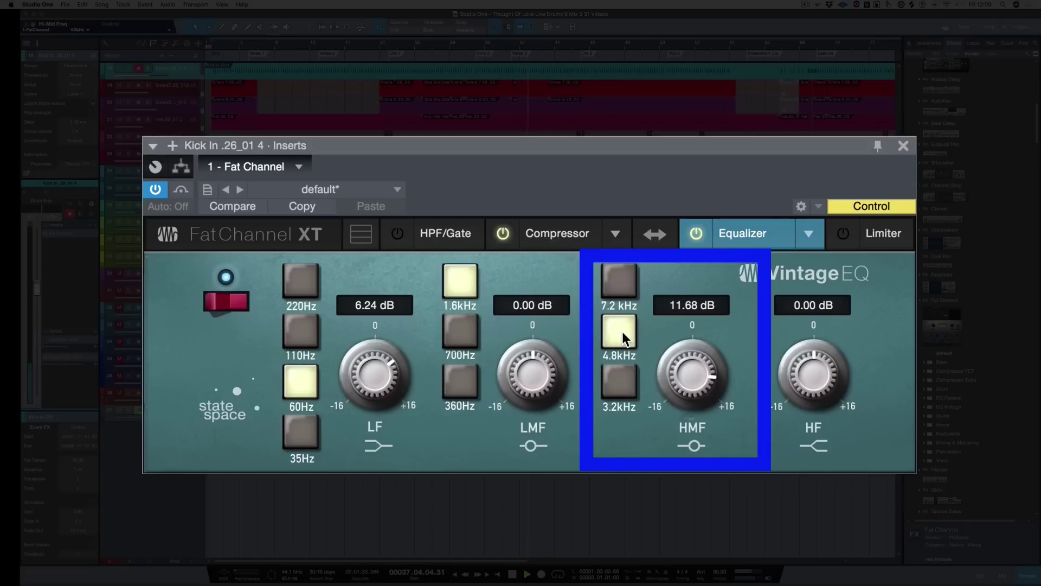
{"action": "left_click_drag", "start_coordinate": [679, 358], "coordinate": [678, 390]}
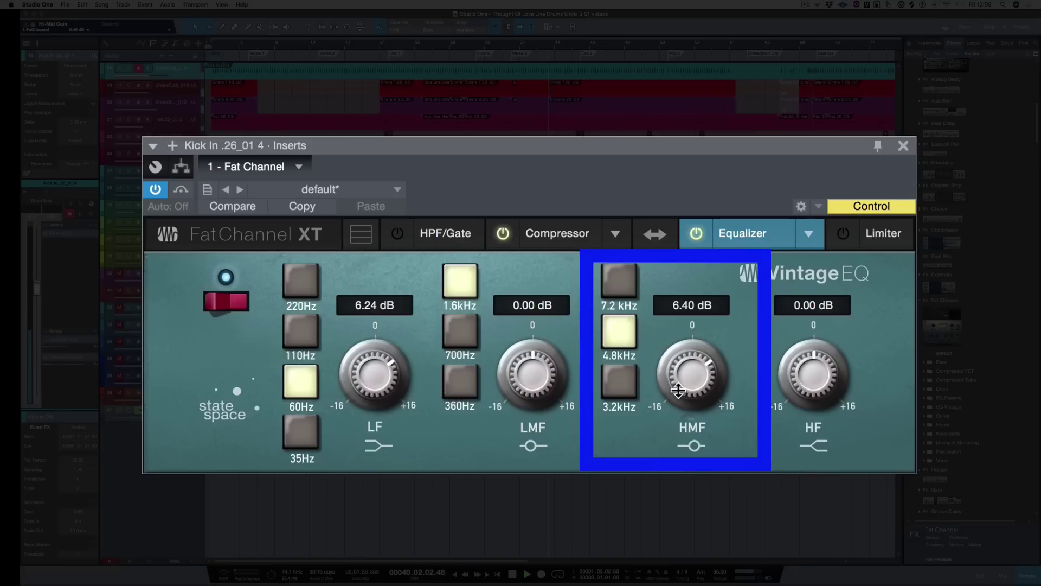
Set the low-mid band to 360 Hz at -5.60 dB, toggling Bypass to compare.
{"action": "left_click", "coordinate": [181, 191]}
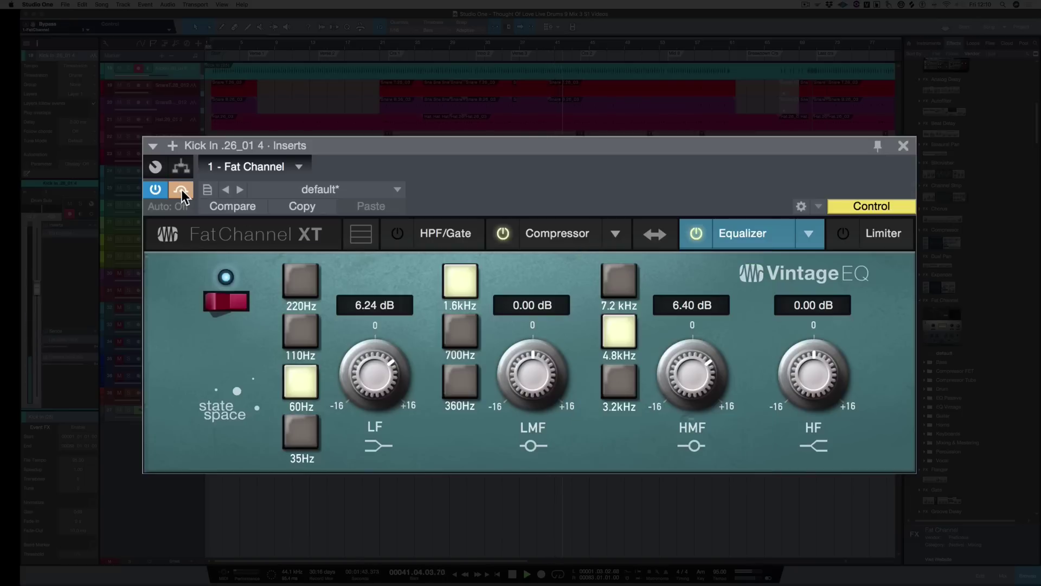
{"action": "left_click", "coordinate": [461, 376]}
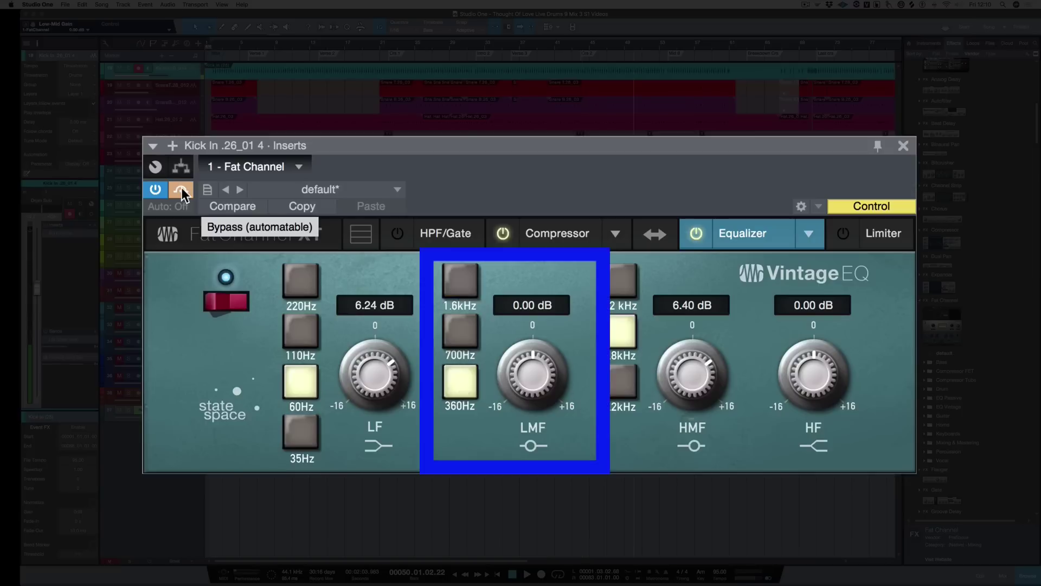
{"action": "left_click", "coordinate": [182, 188]}
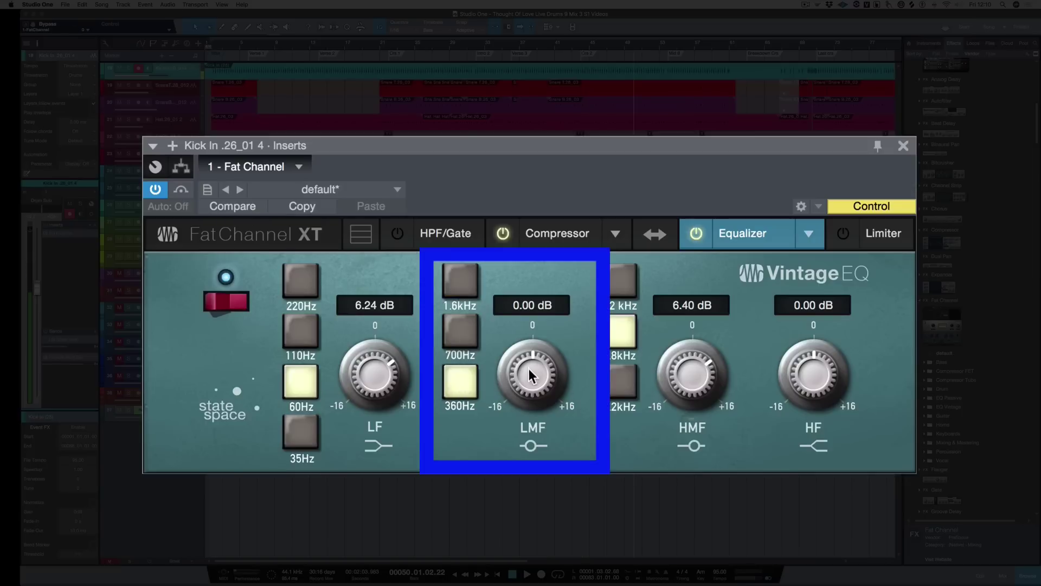
{"action": "left_click_drag", "start_coordinate": [525, 370], "coordinate": [511, 390]}
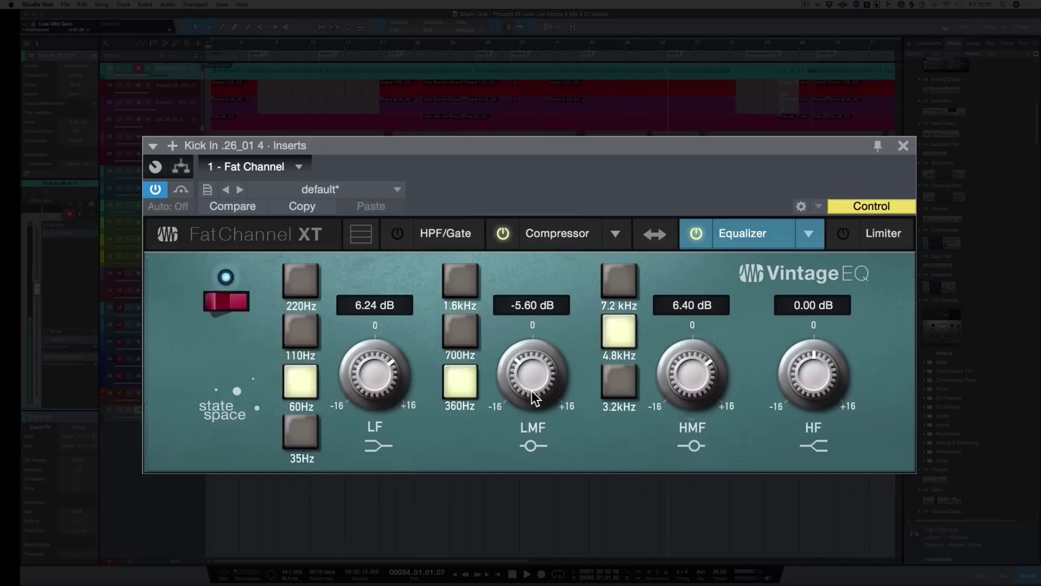
{"action": "left_click", "coordinate": [181, 189]}
Place the EQ before the compressor and sweep the Key Filter to 84.59 Hz from bar 28.
{"action": "left_click", "coordinate": [656, 234]}
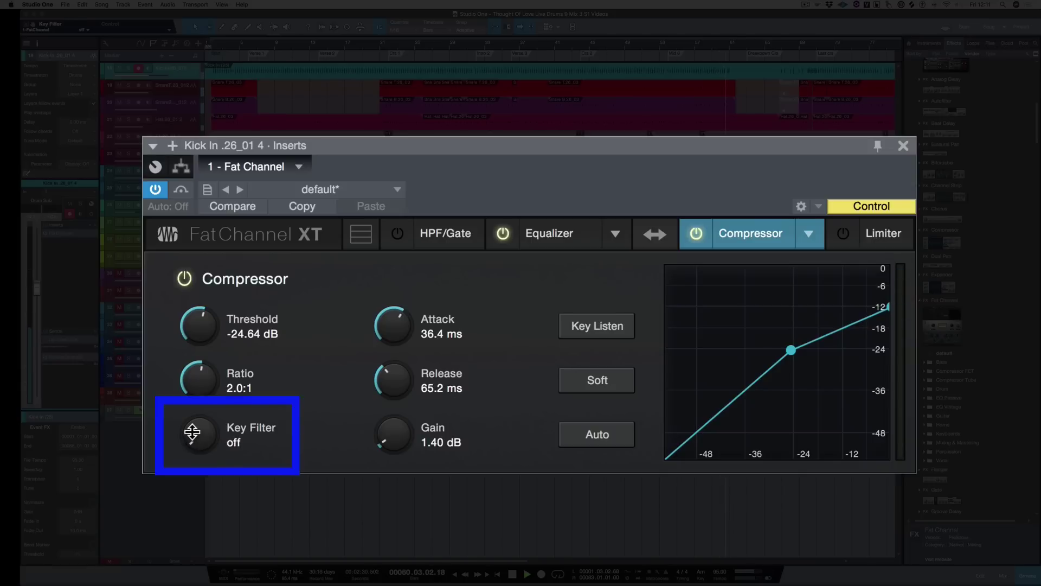
{"action": "left_click_drag", "start_coordinate": [192, 431], "coordinate": [186, 390]}
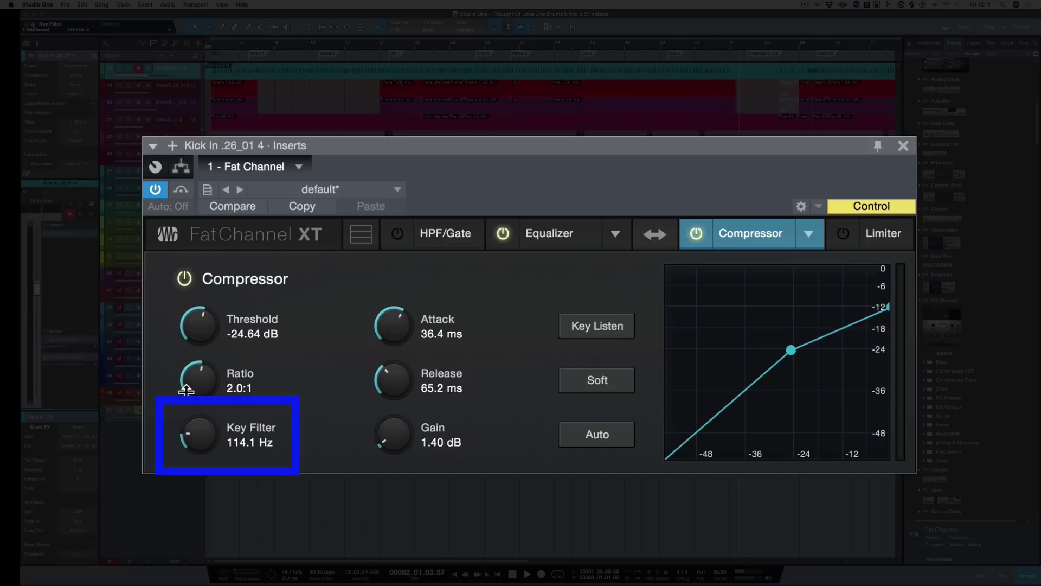
{"action": "left_click_drag", "start_coordinate": [186, 390], "coordinate": [186, 392]}
{"action": "left_click", "coordinate": [439, 53]}
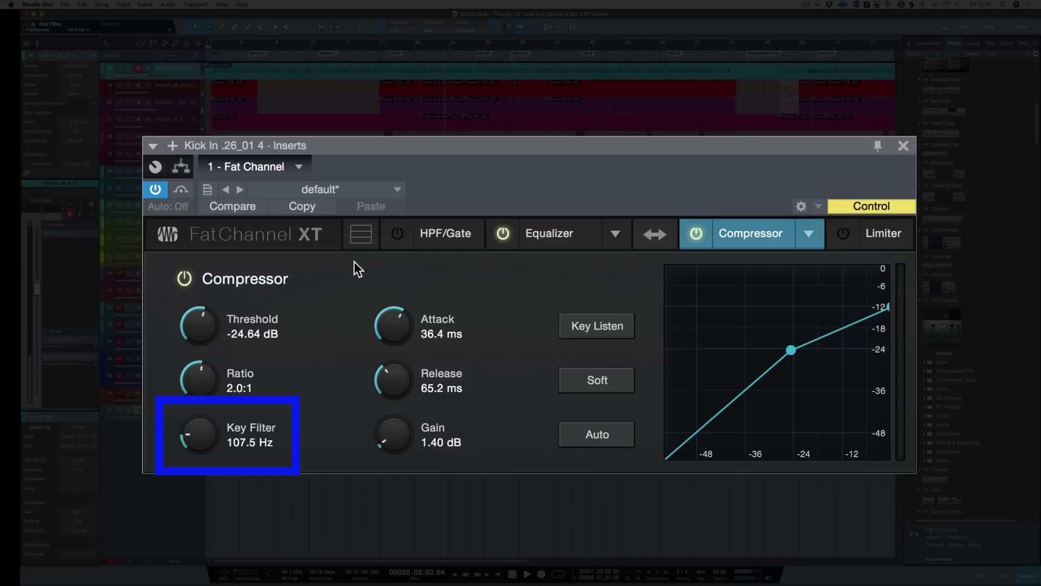
{"action": "mouse_move", "coordinate": [192, 412]}
{"action": "left_mouse_down"}
{"action": "mouse_move", "coordinate": [188, 335]}
{"action": "mouse_move", "coordinate": [177, 417]}
{"action": "left_mouse_up"}
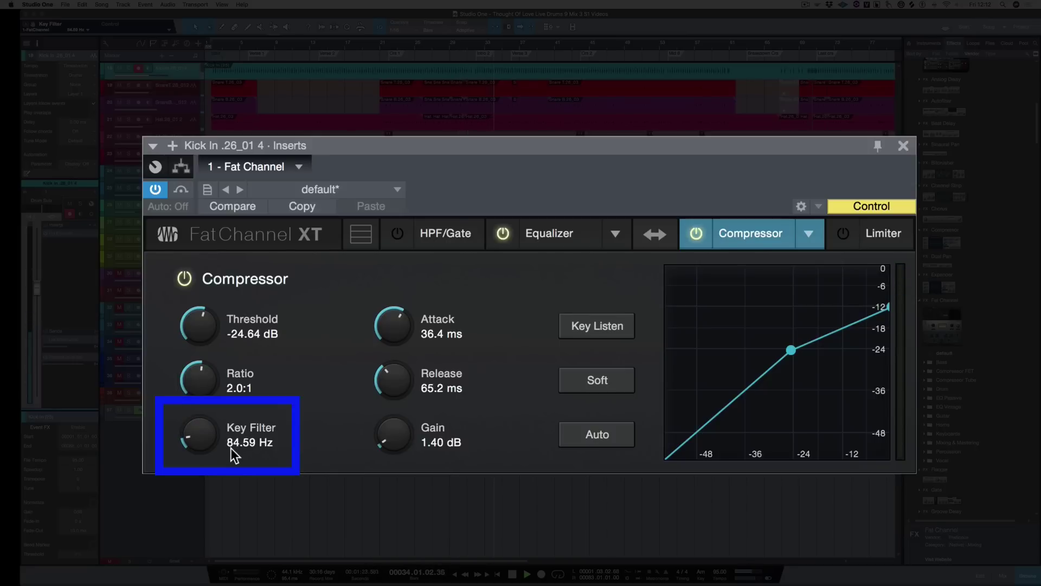